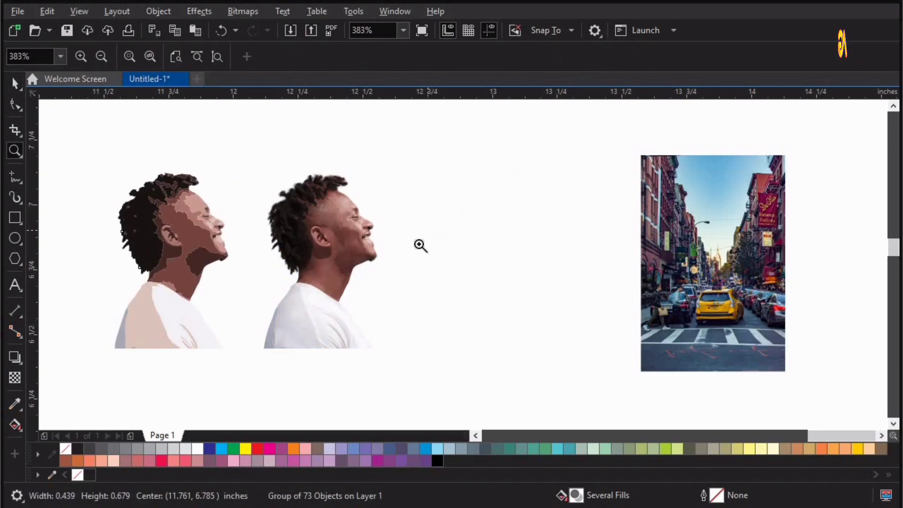
Step: Ungroup the traced portrait and create a boundary curve around all of its pieces
drag(161, 369, 111, 395)
key(space)
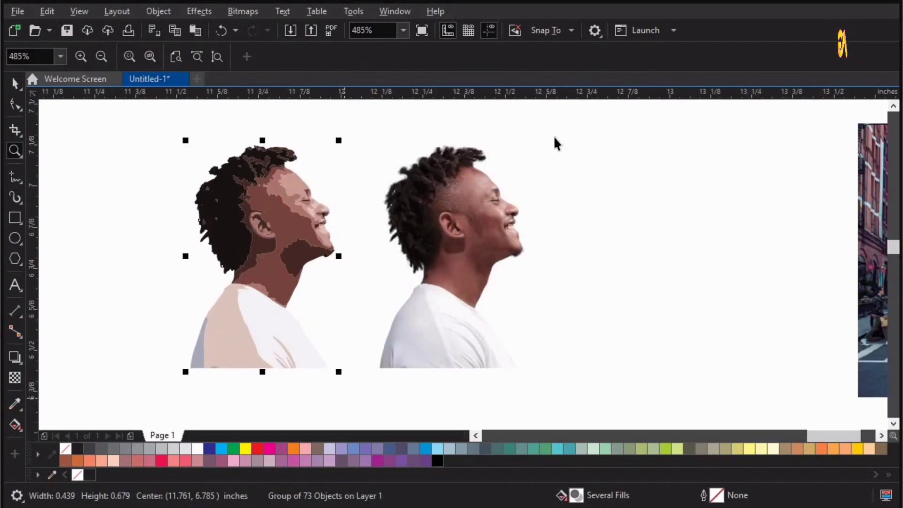
click(543, 60)
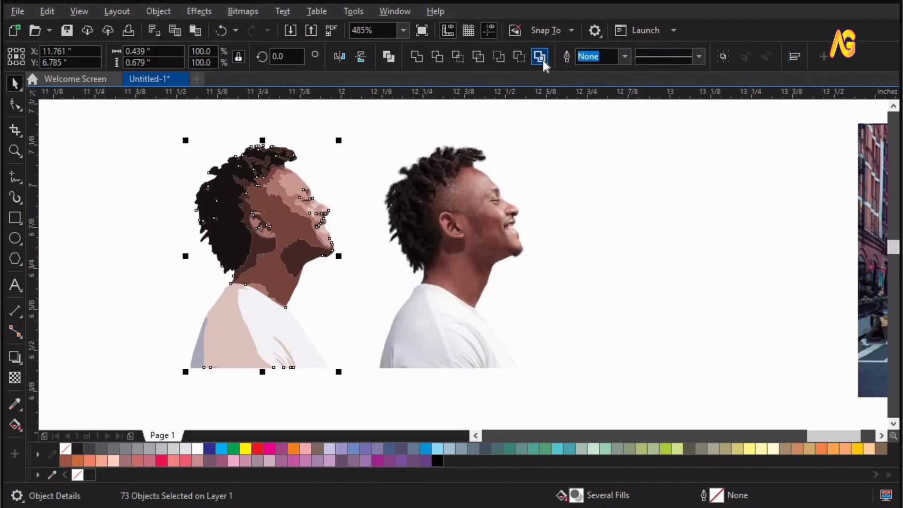
click(542, 61)
Step: Set the boundary curve's outline width to Hairline and move the curve clear of the portraits, beyond the original cutout photo
click(445, 56)
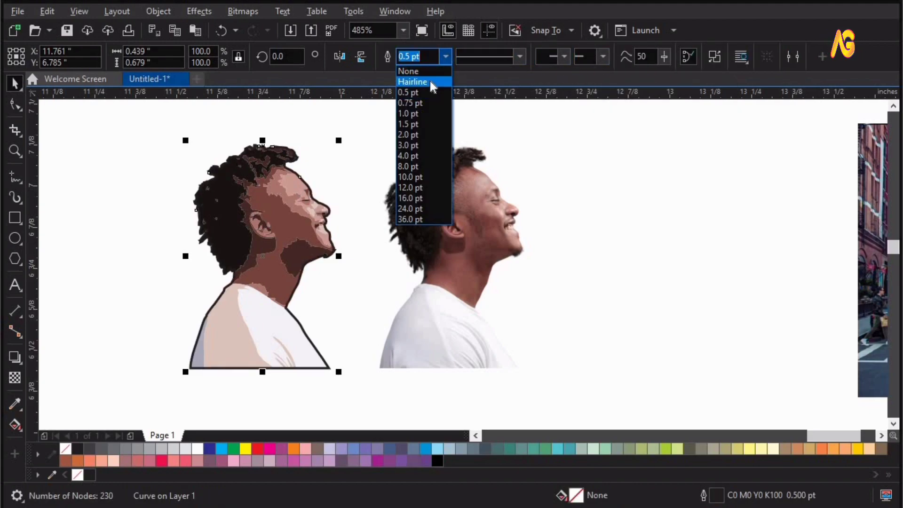
click(430, 82)
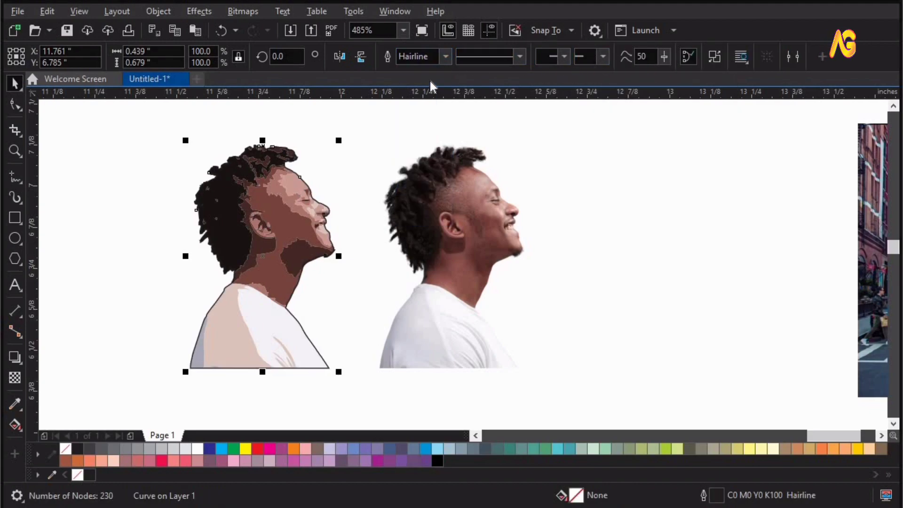
click(556, 369)
drag(328, 368, 197, 368)
drag(531, 365, 691, 355)
drag(220, 364, 640, 177)
key(ctrl+z)
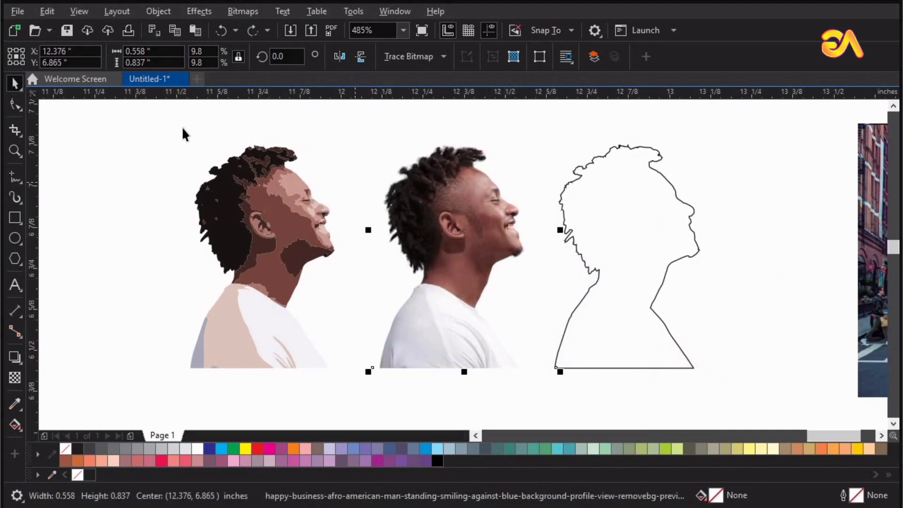
Step: Delete the traced portrait and move the boundary curve exactly over the original man's photo
drag(388, 408, 391, 410)
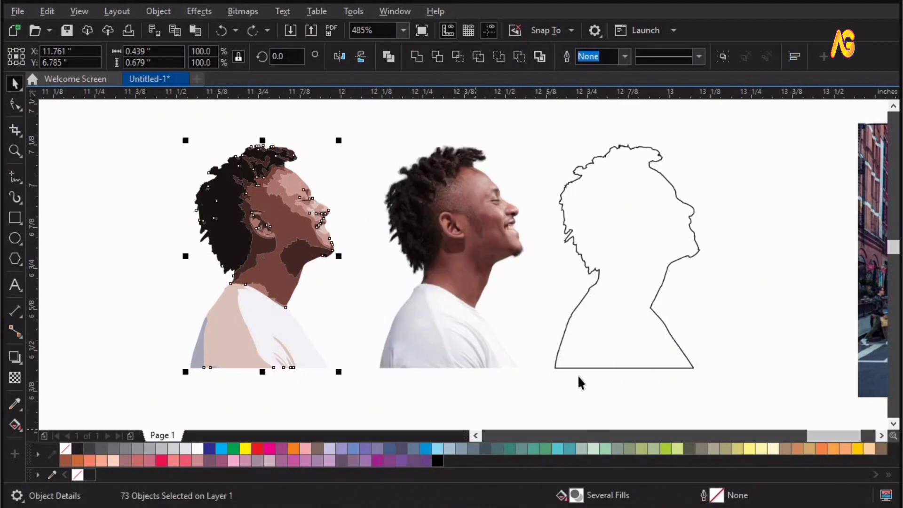
key(Delete)
click(555, 368)
drag(555, 368, 382, 368)
click(577, 292)
drag(509, 280, 565, 278)
key(ctrl+z)
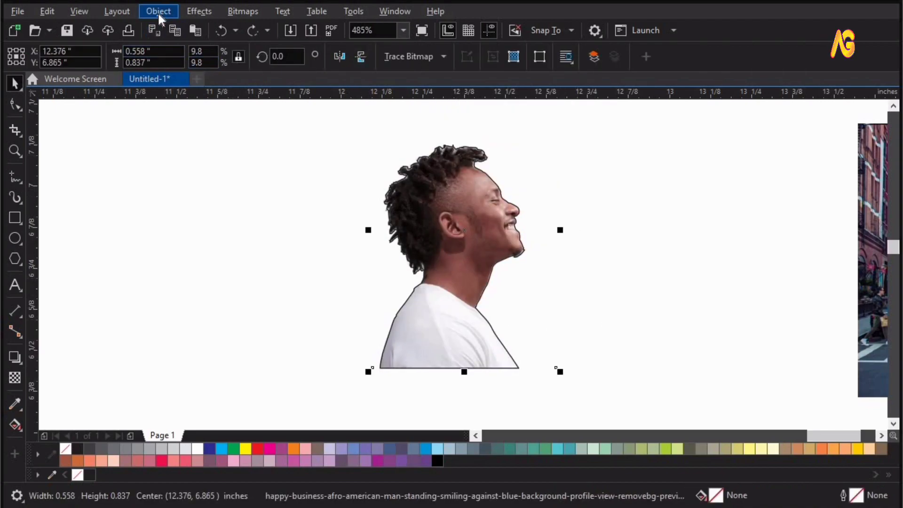
Step: PowerClip the man's photo inside the boundary curve
click(165, 11)
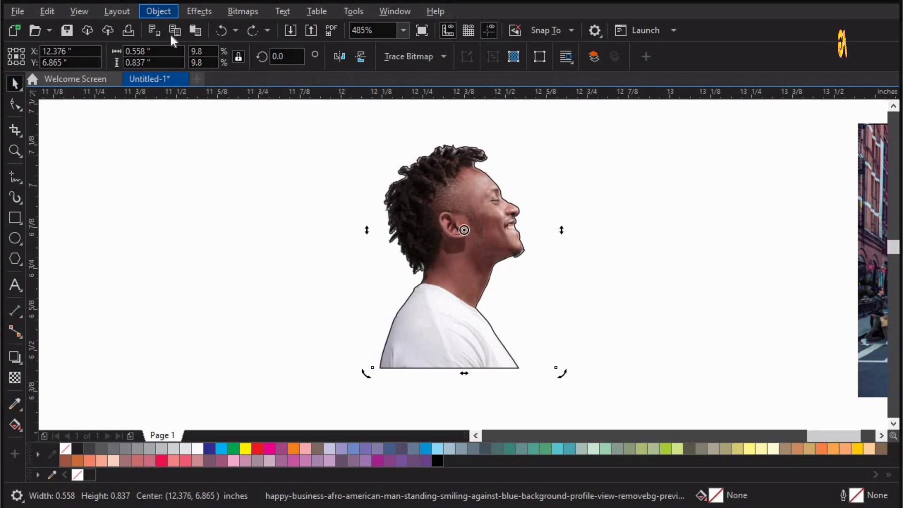
mouse_move(211, 65)
click(376, 67)
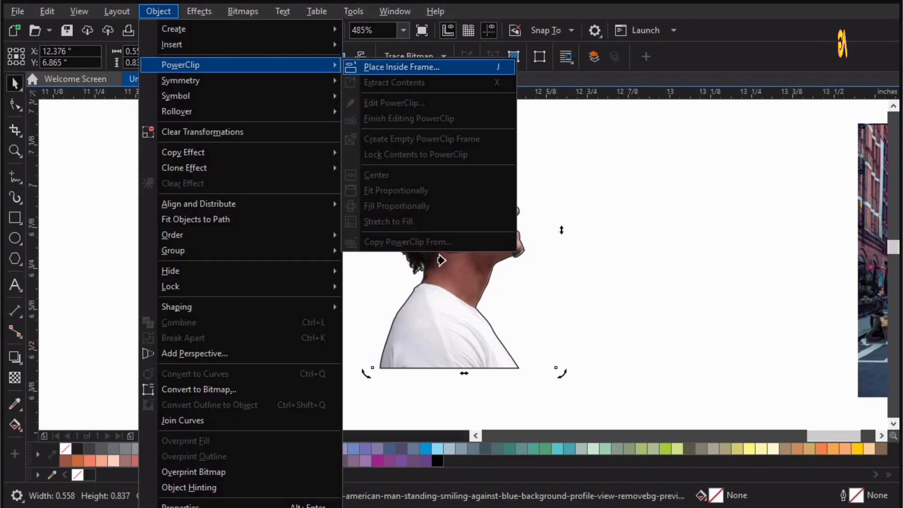
click(439, 258)
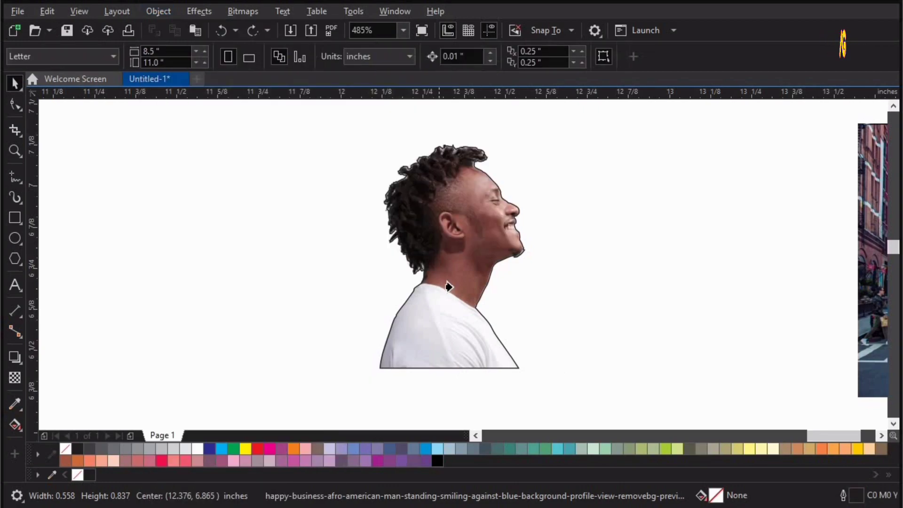
Step: Set the clipped portrait's outline color to none
click(38, 454)
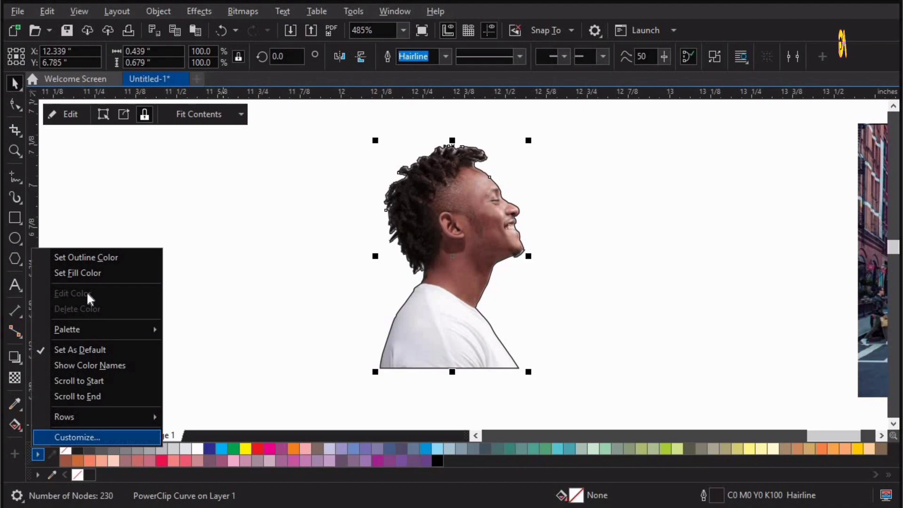
click(85, 258)
click(310, 322)
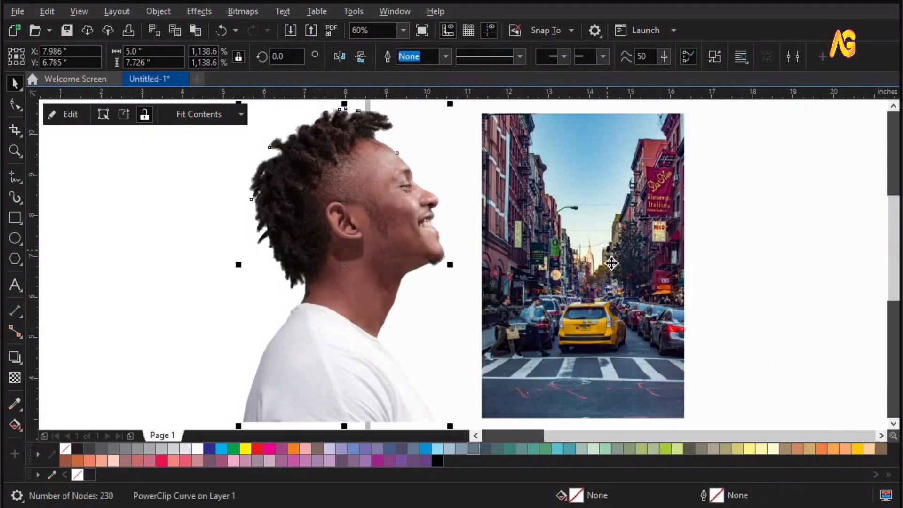
Step: Enlarge the portrait cutout to 5 in wide and the street photo to about 6.34 by 9.51 in
click(610, 262)
shift+click(388, 218)
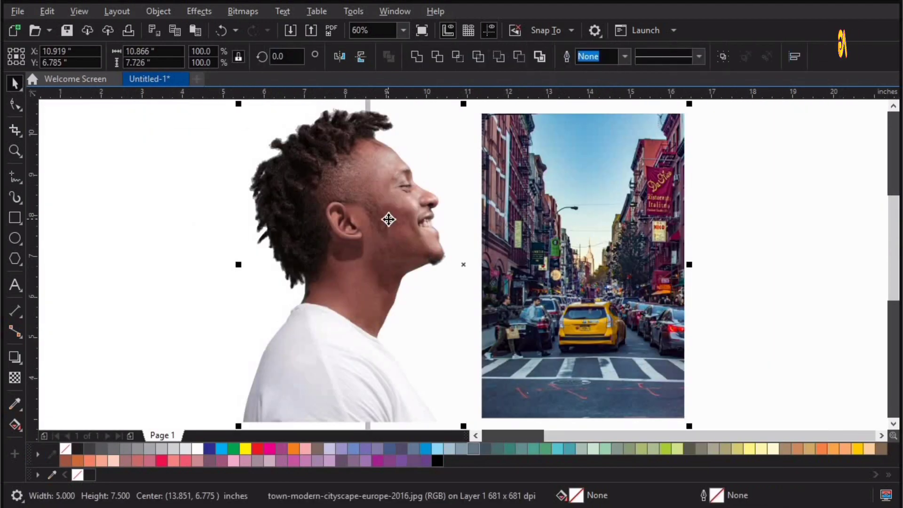
scroll(528, 312, down, 2)
click(557, 339)
click(524, 308)
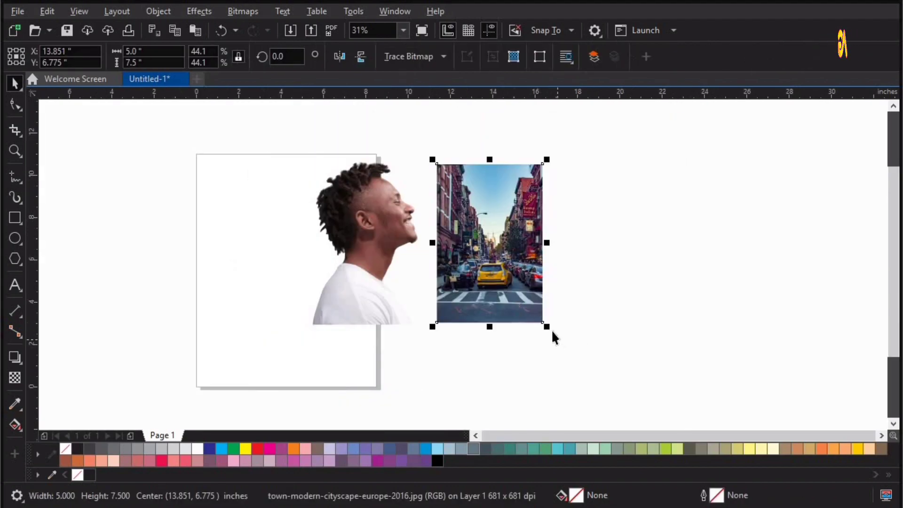
drag(552, 331, 574, 350)
Step: Move the portrait and street photo clear of the page, centered on each other horizontally and vertically
drag(203, 375, 759, 104)
drag(459, 313, 653, 313)
click(794, 56)
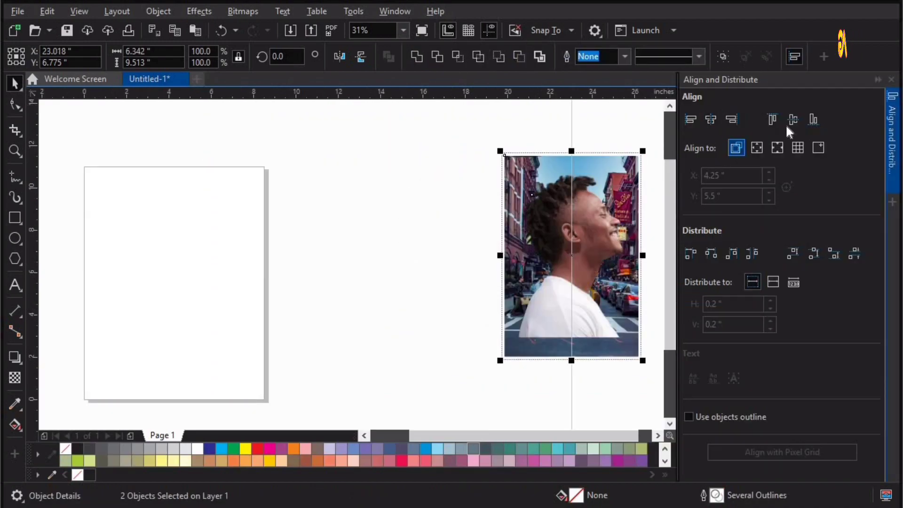
click(813, 119)
click(891, 79)
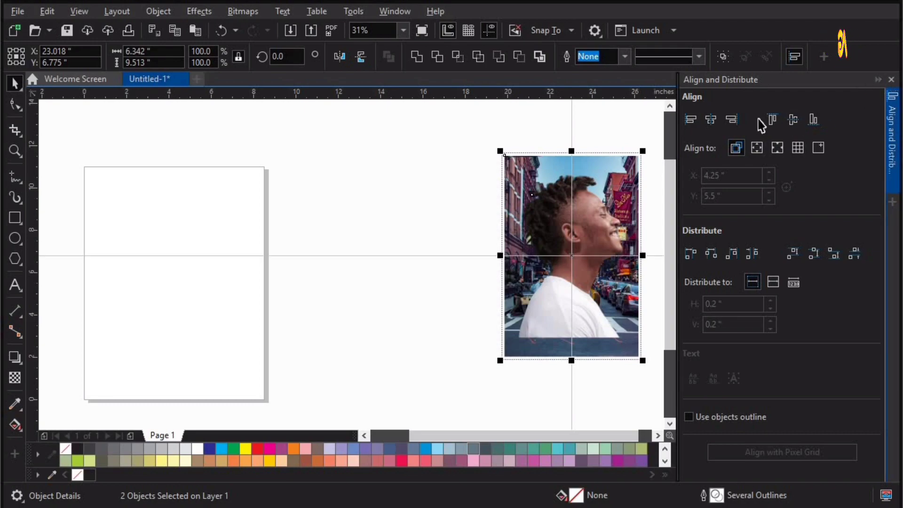
click(502, 189)
key(F4)
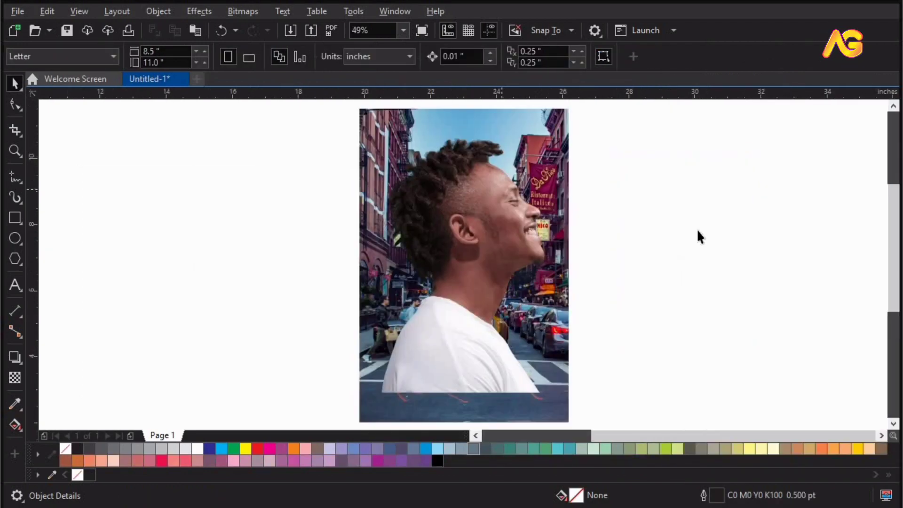
Step: PowerClip the street photo inside the portrait cutout
click(560, 127)
click(159, 12)
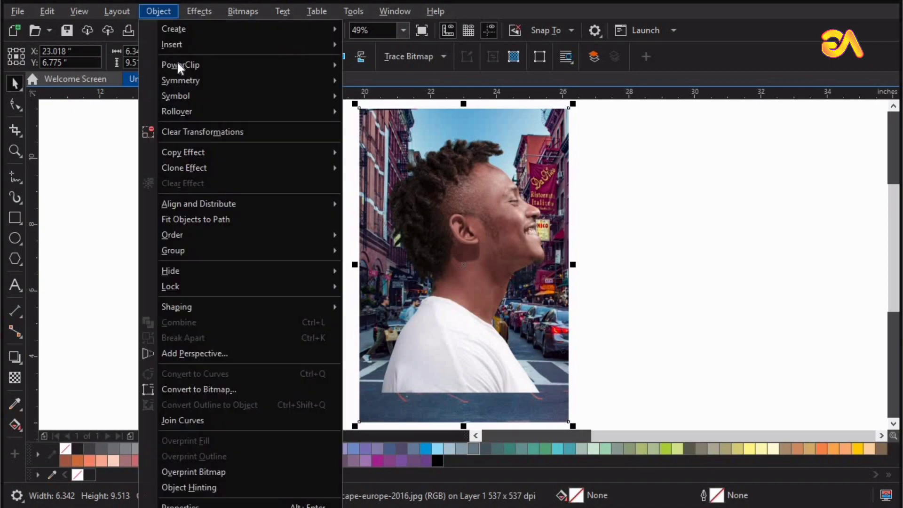
mouse_move(188, 66)
click(401, 67)
click(480, 233)
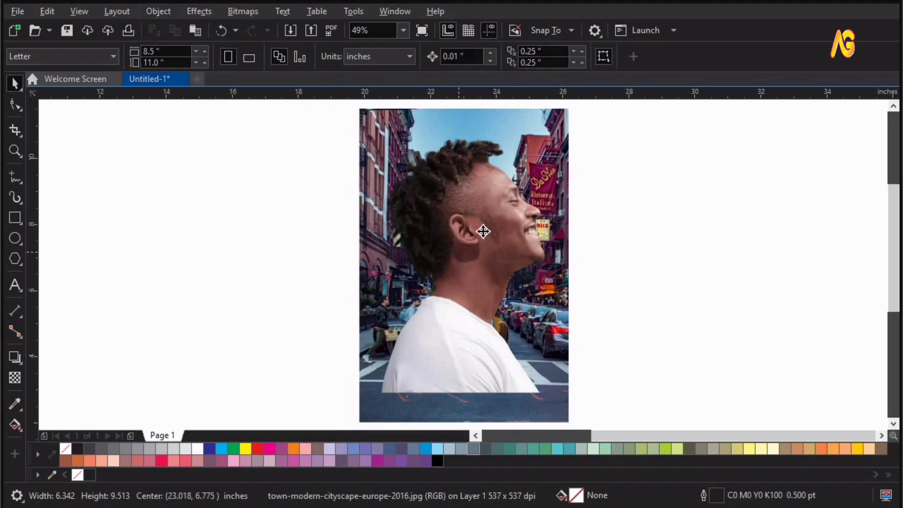
Step: Open the portrait's PowerClip contents for editing and scale the street photo down to about 5.28 by 7.92 in
ctrl+click(485, 232)
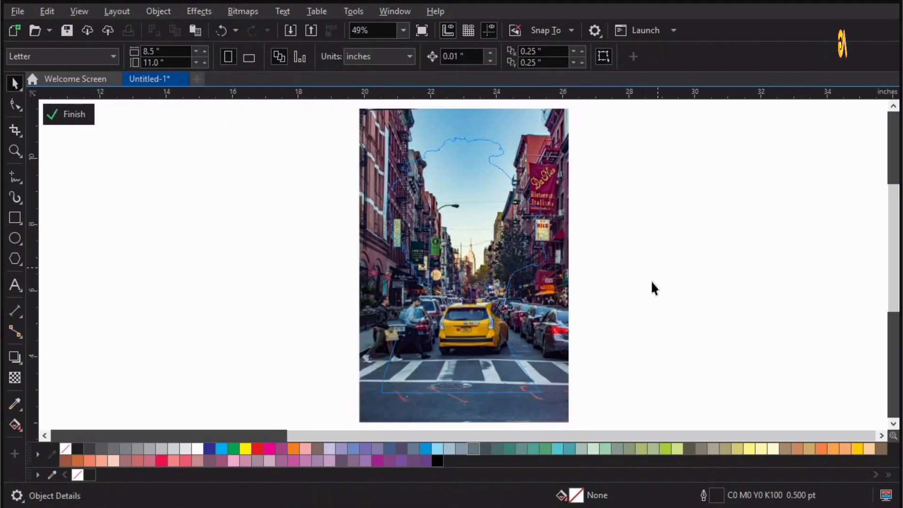
click(549, 418)
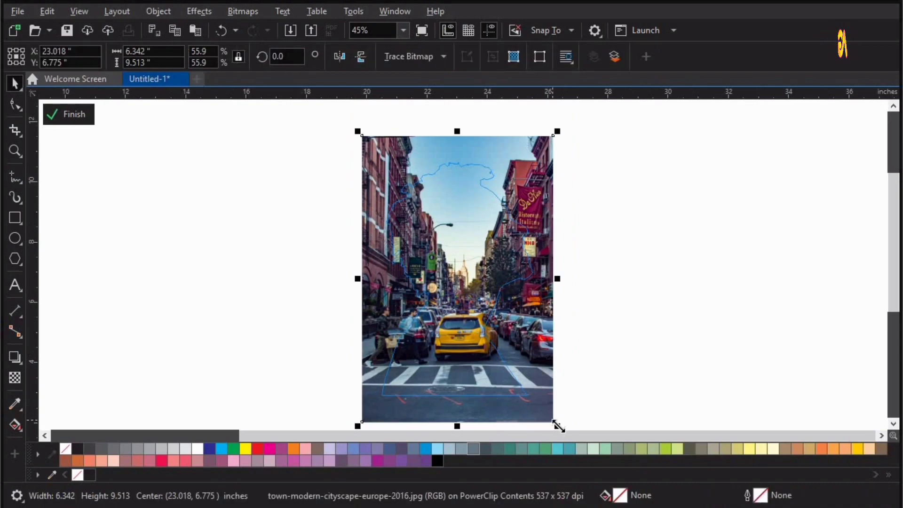
drag(555, 420, 540, 396)
click(632, 245)
Step: Fade the street photo's edge on the face side with a gradient transparency and finish editing the PowerClip
key(F4)
key(z)
drag(311, 156, 714, 420)
key(space)
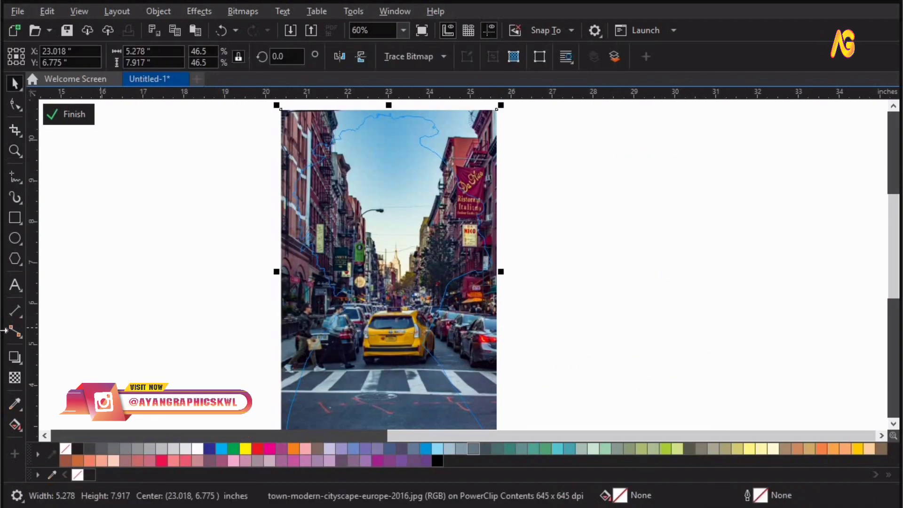
drag(507, 283, 451, 294)
drag(508, 282, 441, 289)
click(73, 114)
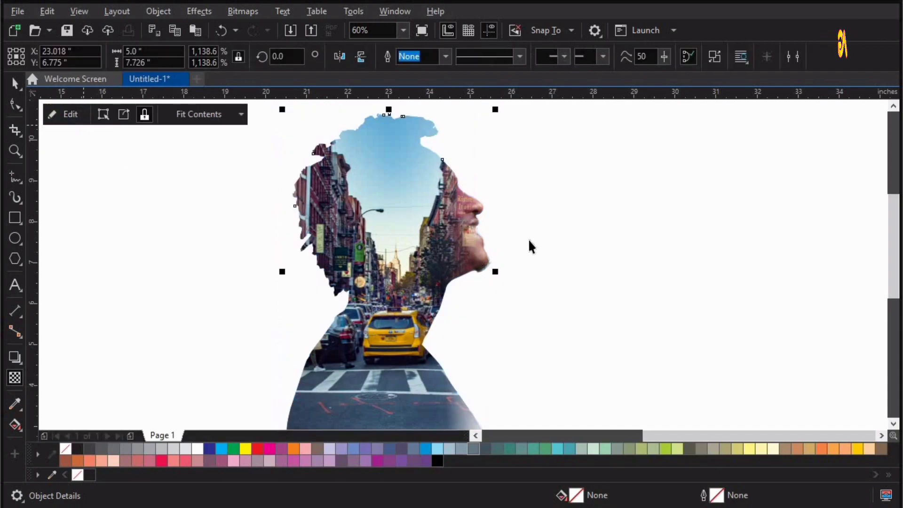
click(527, 238)
Step: Reopen the PowerClip contents and readjust the street photo's transparency fade along the face side
scroll(506, 258, left, 3)
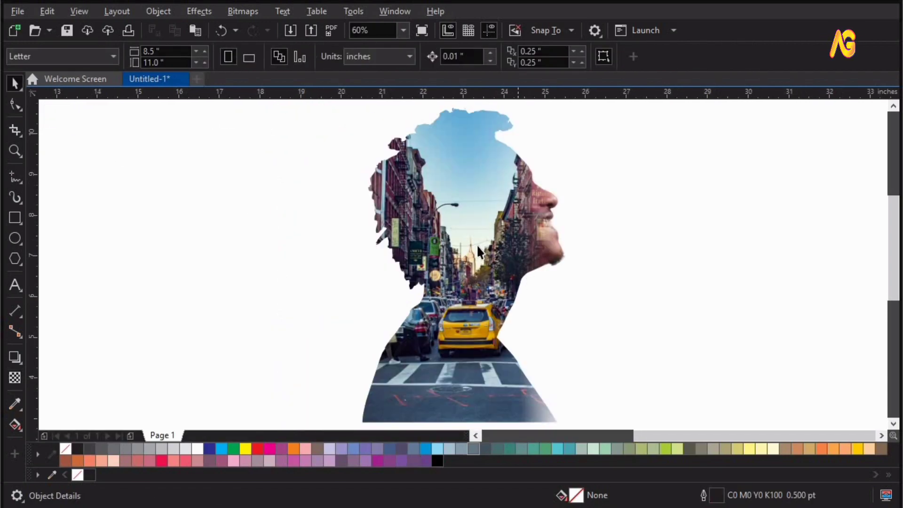
click(478, 245)
double_click(477, 245)
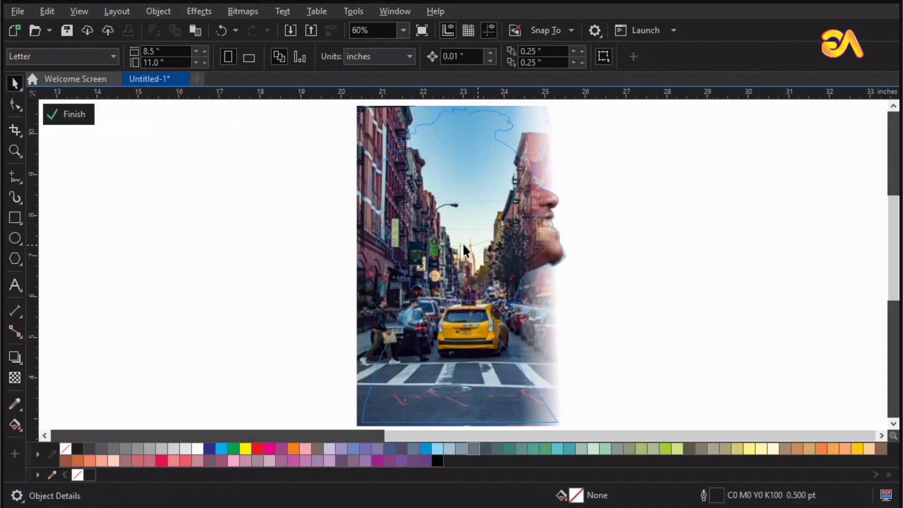
click(433, 265)
click(643, 278)
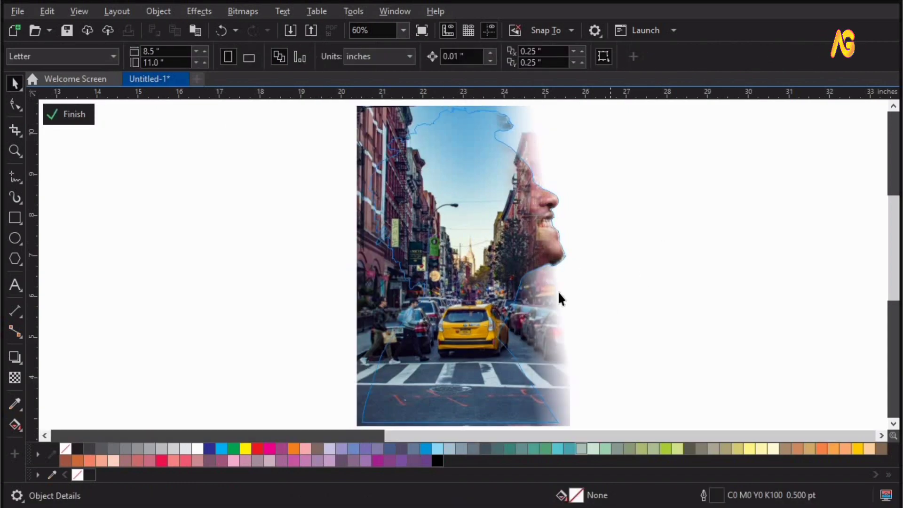
Step: Convert the street photo to a 300 dpi CMYK Color (32-bit) bitmap with anti-aliasing and a transparent background
click(234, 10)
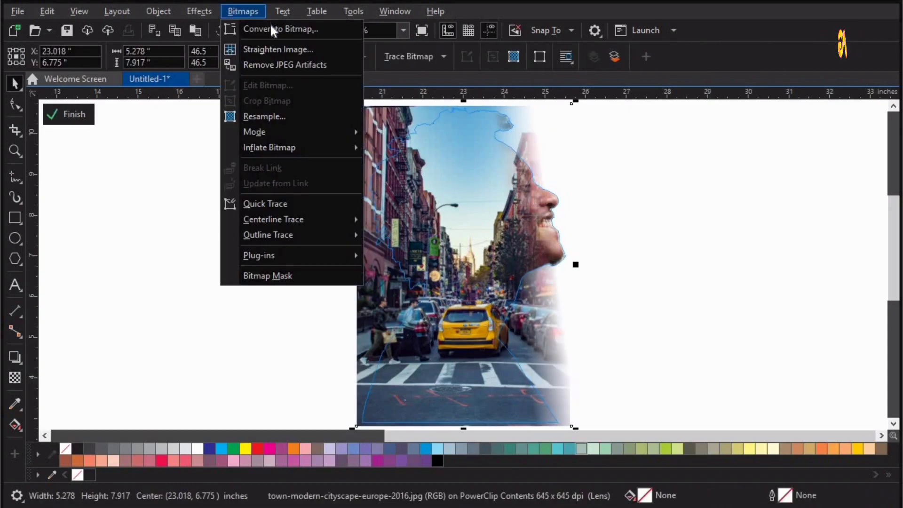
click(271, 27)
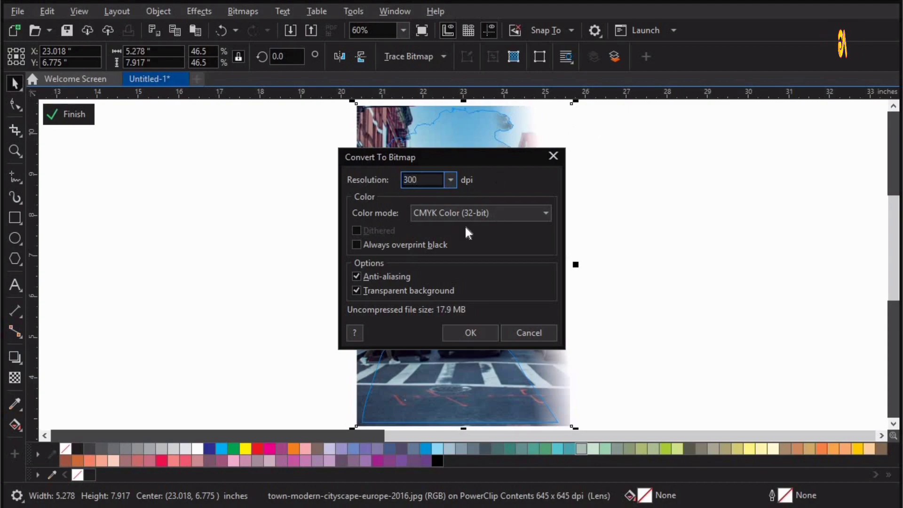
click(464, 331)
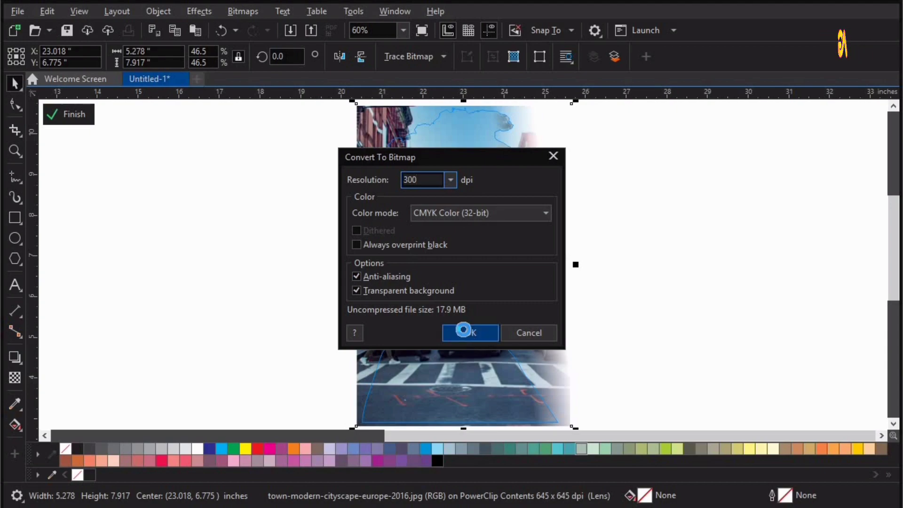
Step: Fade the street photo's edge behind the man's head with a gradient transparency and finish editing the PowerClip
click(17, 383)
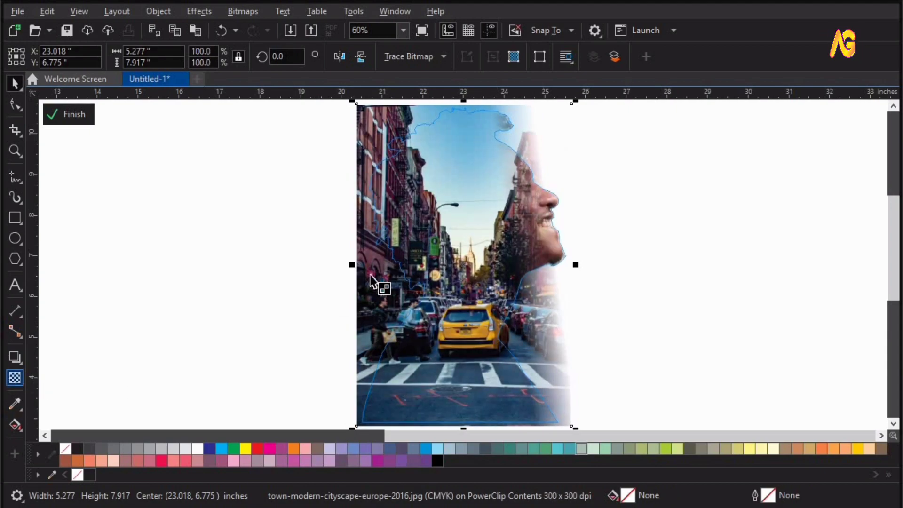
drag(393, 250, 370, 250)
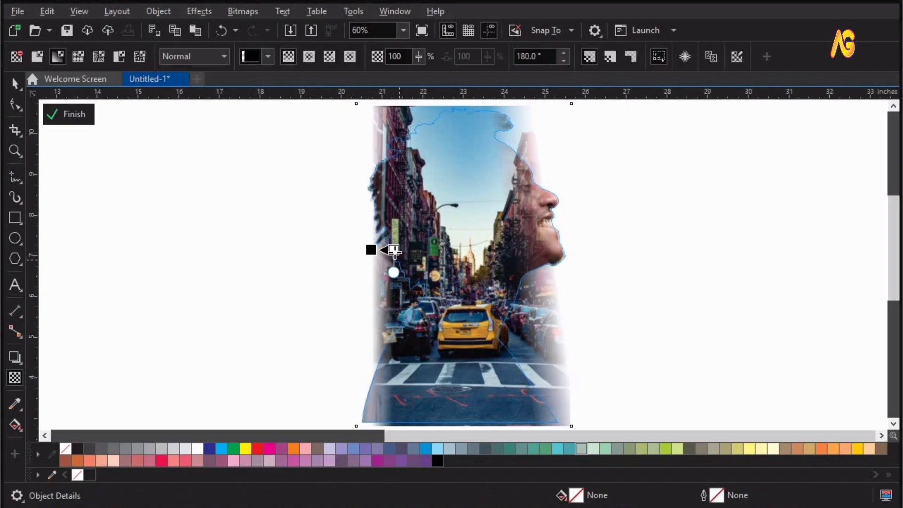
click(394, 250)
drag(397, 252, 398, 253)
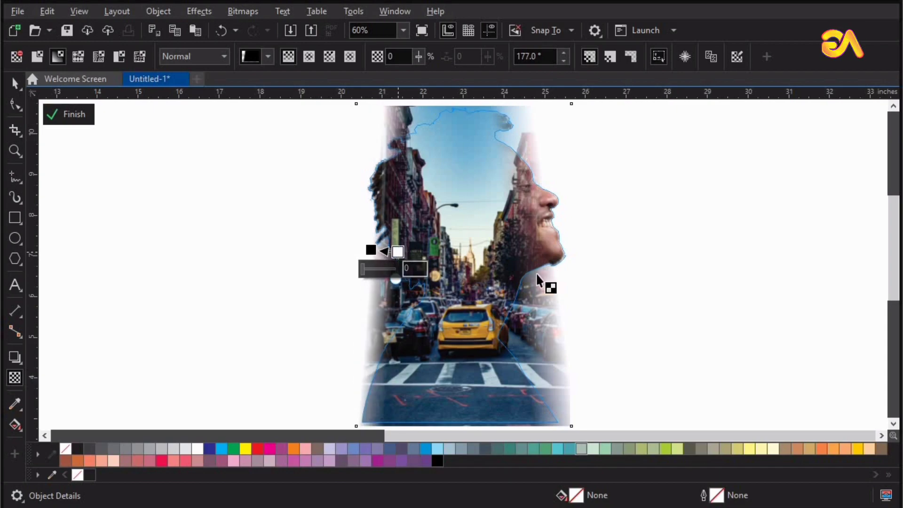
click(71, 114)
click(648, 291)
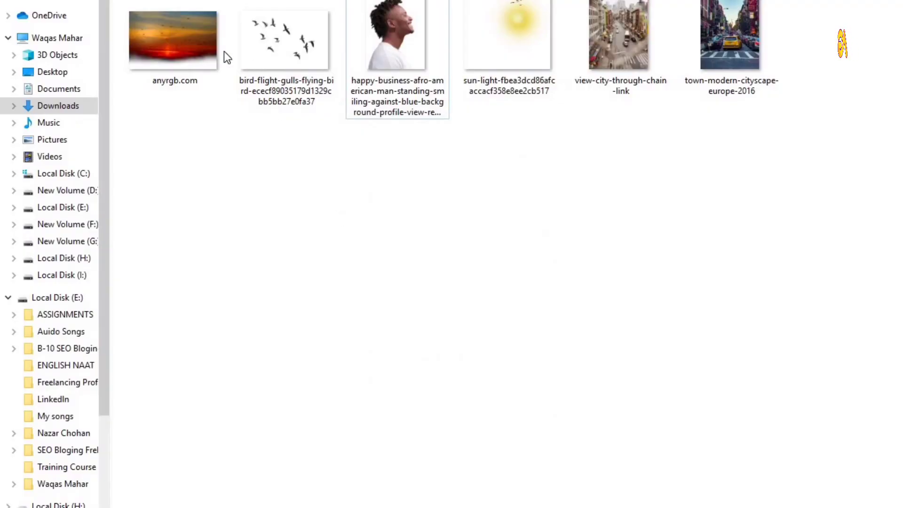
Step: Import the sun-light and bird-flight images from the image folder into the drawing
click(504, 22)
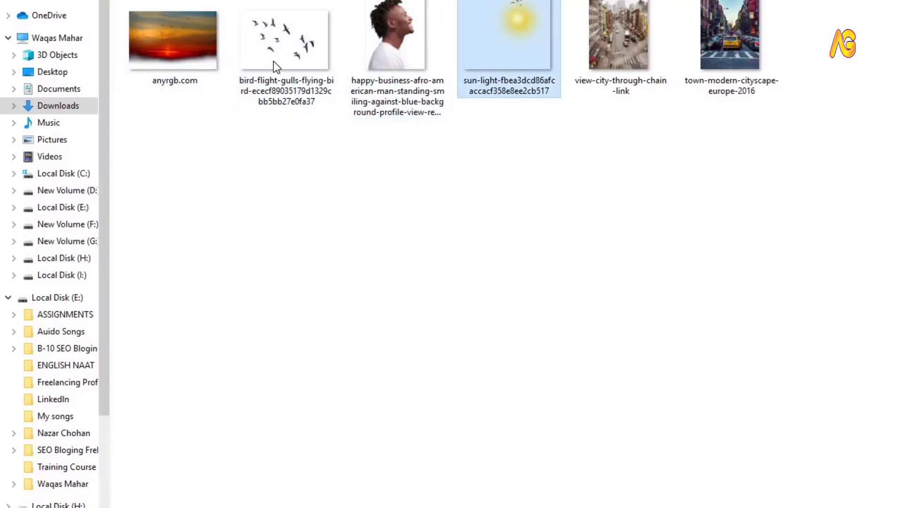
ctrl+click(288, 34)
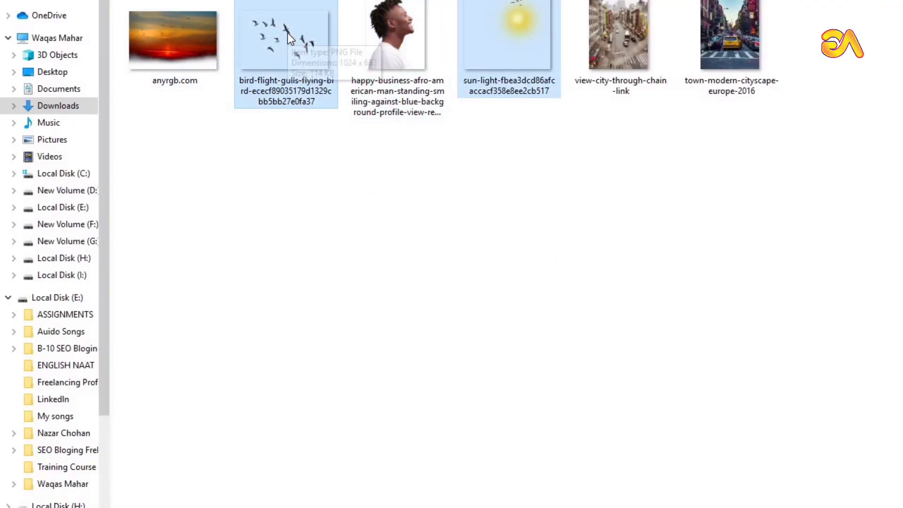
drag(288, 36, 484, 363)
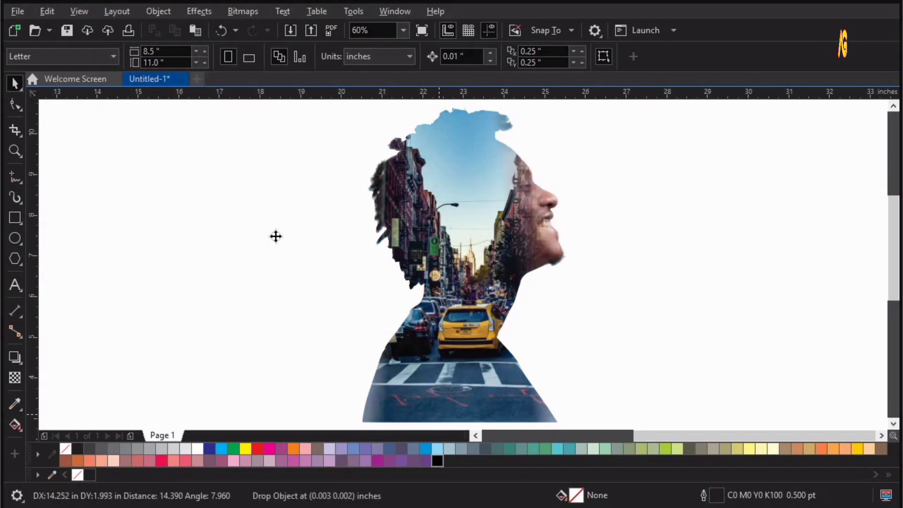
Step: Shrink the sunlight image to about 1.13 by 1.15 in and place it over the sky in the portrait's head
drag(278, 233, 133, 250)
drag(273, 372, 158, 277)
drag(473, 172, 479, 165)
key(z)
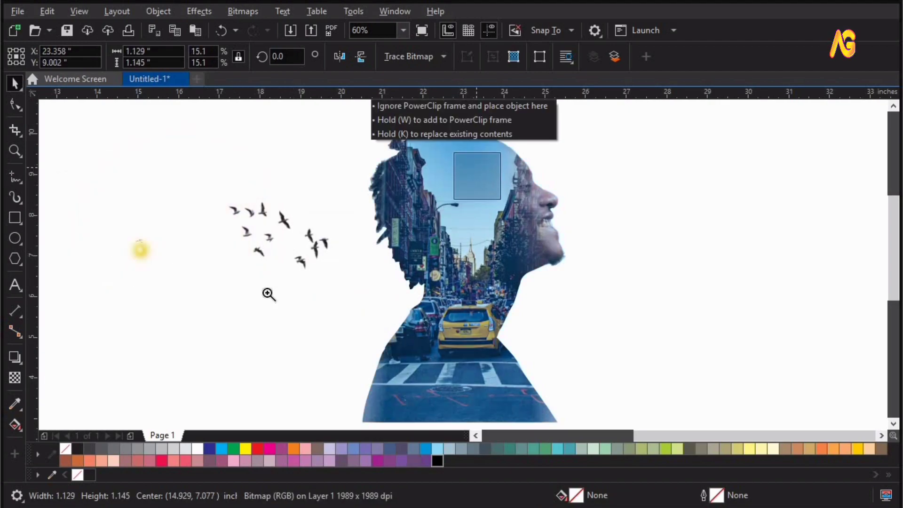
Step: Enlarge the sun image to about 2.03 by 2.06 in and move it to the forehead edge of the portrait
drag(266, 292, 694, 116)
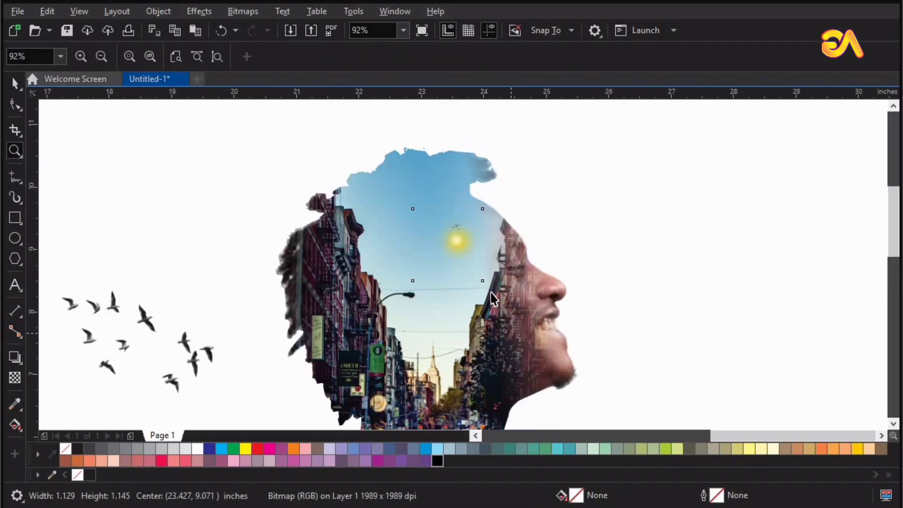
key(space)
drag(482, 281, 511, 308)
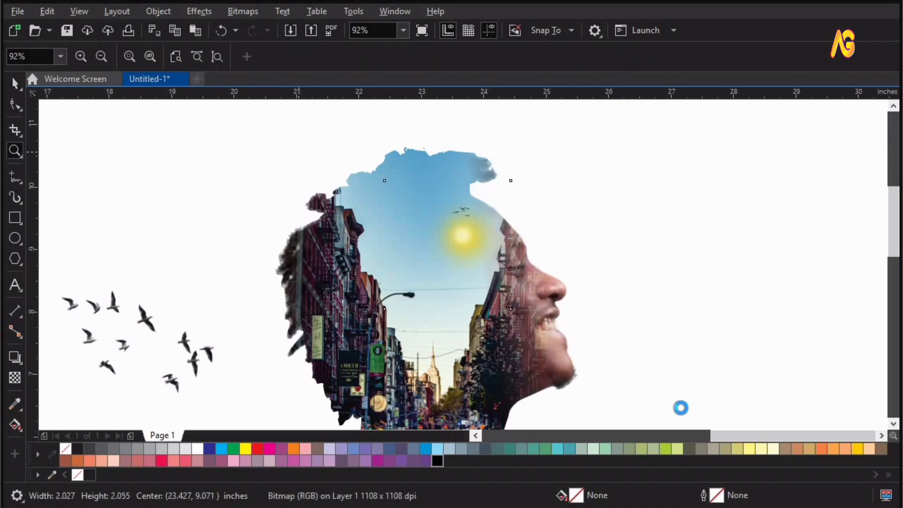
drag(297, 152, 680, 408)
key(space)
drag(431, 215, 461, 225)
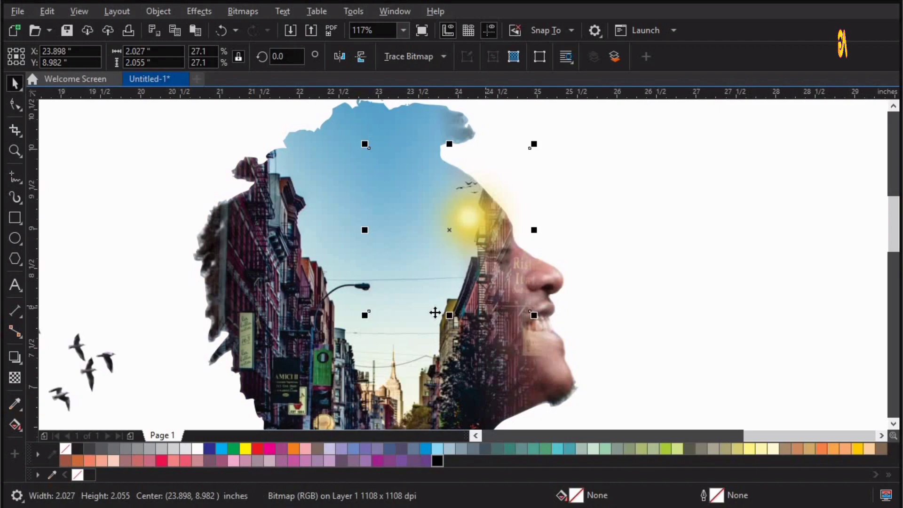
Step: Place the sun image inside the man's silhouette as PowerClip content
click(191, 15)
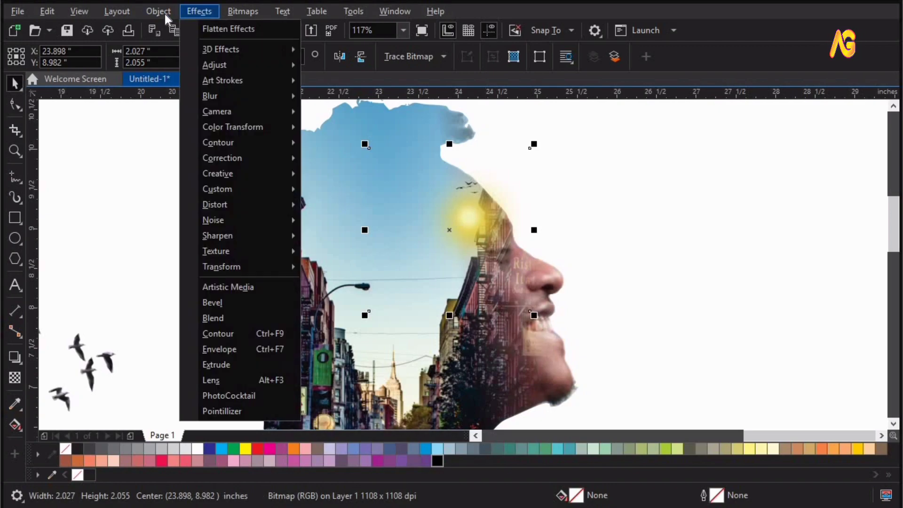
mouse_move(165, 14)
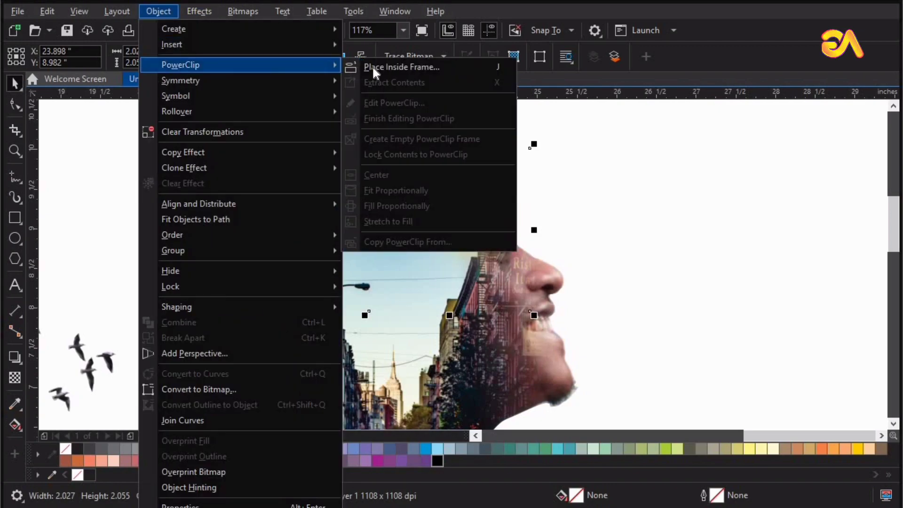
click(351, 197)
click(355, 198)
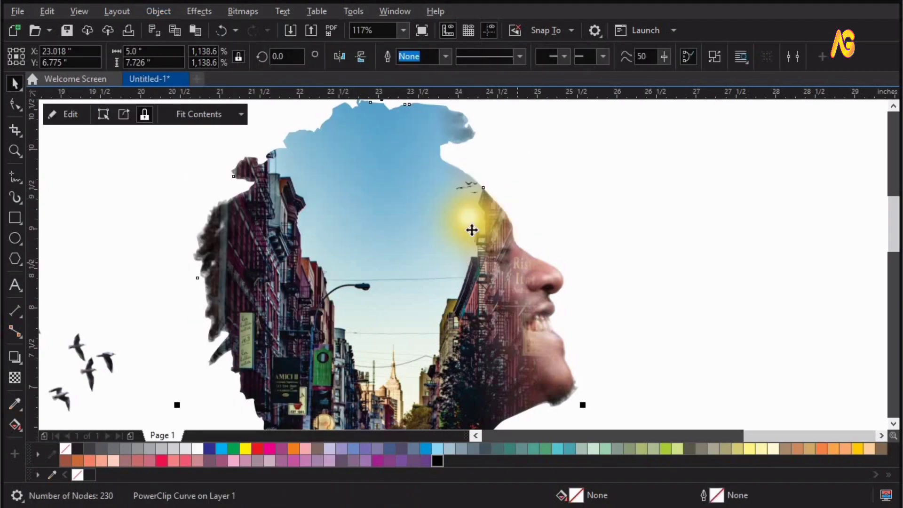
Step: Open the silhouette's PowerClip contents for editing and nudge the sun image slightly upward
double_click(466, 212)
click(441, 248)
key(F2)
drag(223, 342, 630, 117)
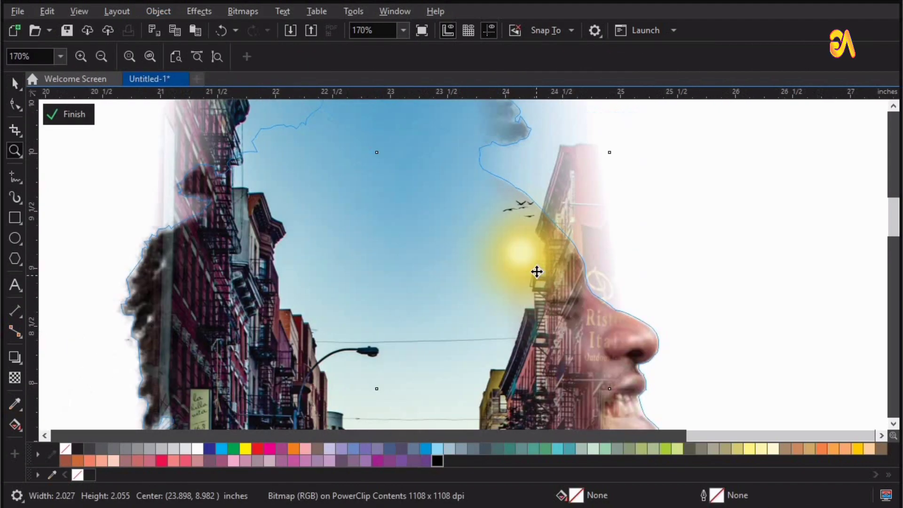
key(space)
mouse_move(536, 269)
mouse_down()
mouse_move(526, 268)
mouse_move(536, 266)
mouse_up()
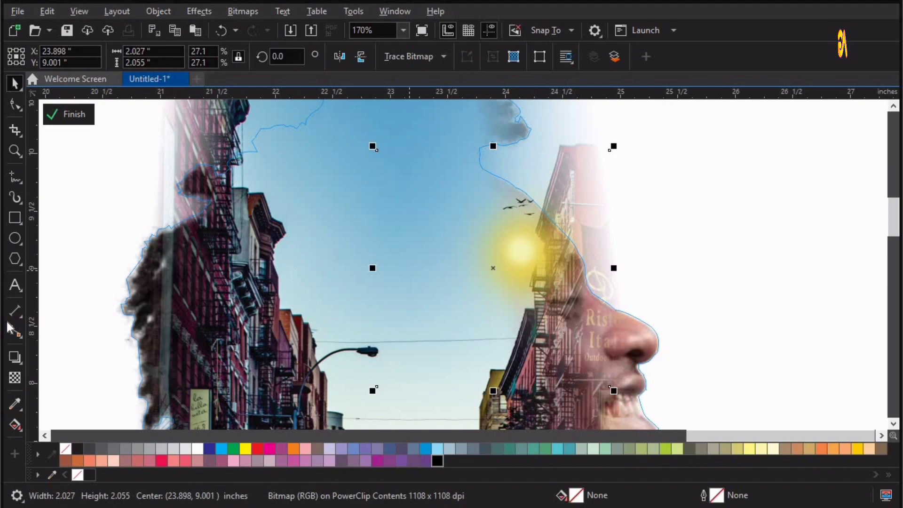
Step: Apply a uniform transparency of about 26 to the sun image and finish editing the PowerClip
drag(465, 399, 470, 401)
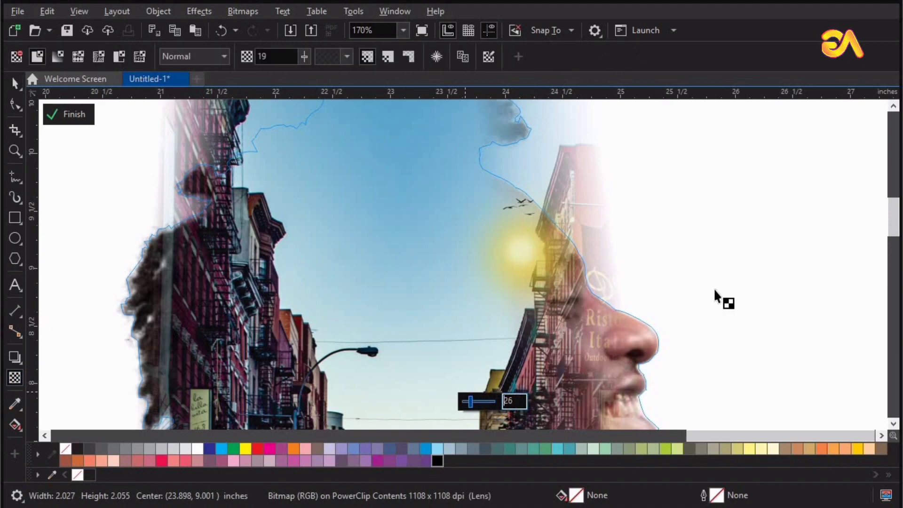
click(828, 140)
key(space)
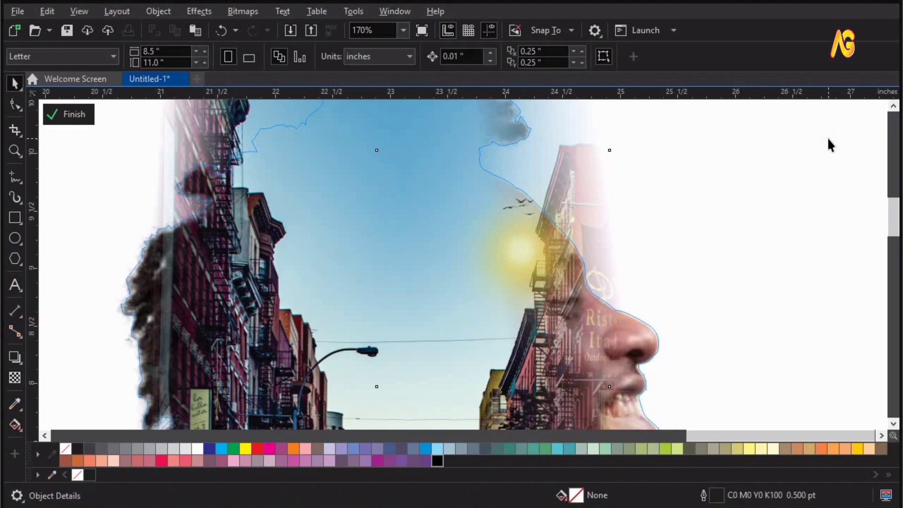
ctrl+click(828, 140)
key(F3)
Step: Move the bird-flight image over the sky in the portrait's head
click(369, 238)
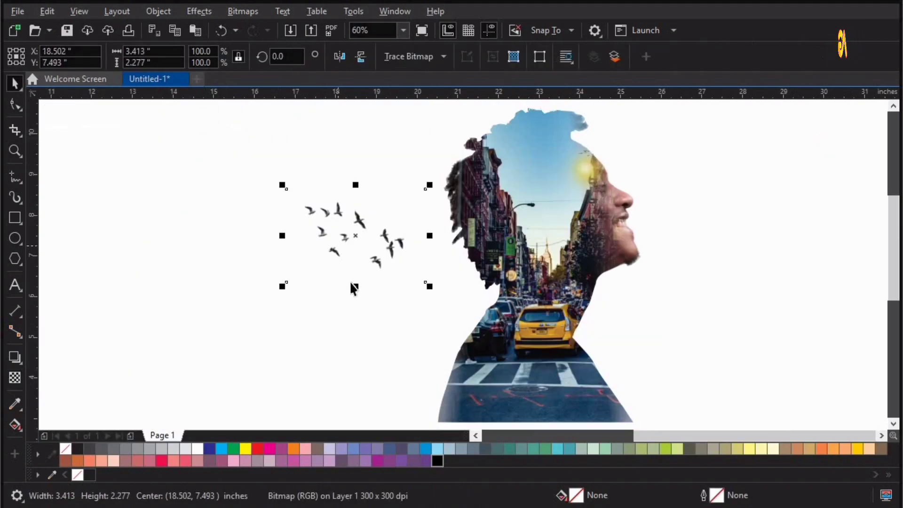
key(F3)
key(F2)
drag(686, 100, 234, 328)
key(space)
drag(355, 315, 481, 262)
key(F2)
drag(649, 194, 262, 326)
key(space)
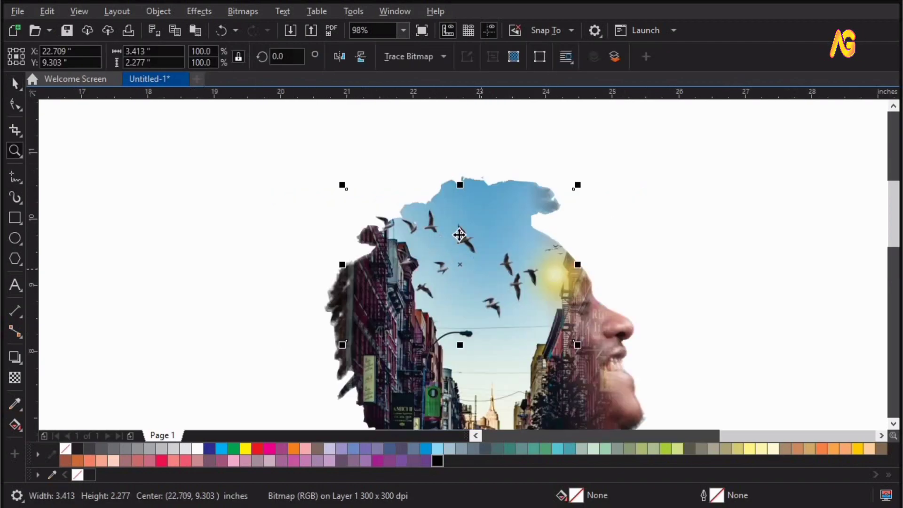
Step: Enlarge the bird image to about 4.45 by 2.97 in and shift it up so the flock rises above the hair
mouse_move(468, 234)
mouse_down()
mouse_move(598, 217)
mouse_move(636, 152)
mouse_up()
click(542, 238)
drag(472, 250, 460, 251)
drag(631, 151, 642, 145)
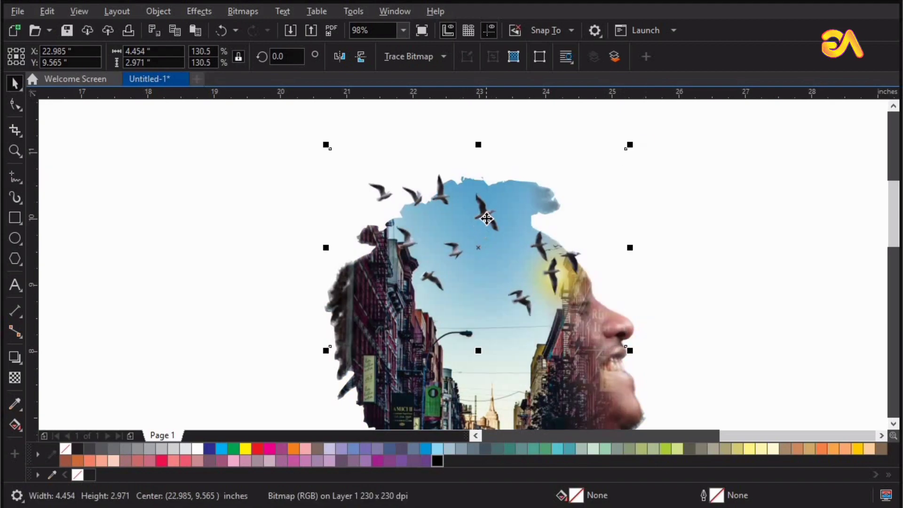
drag(486, 210, 469, 184)
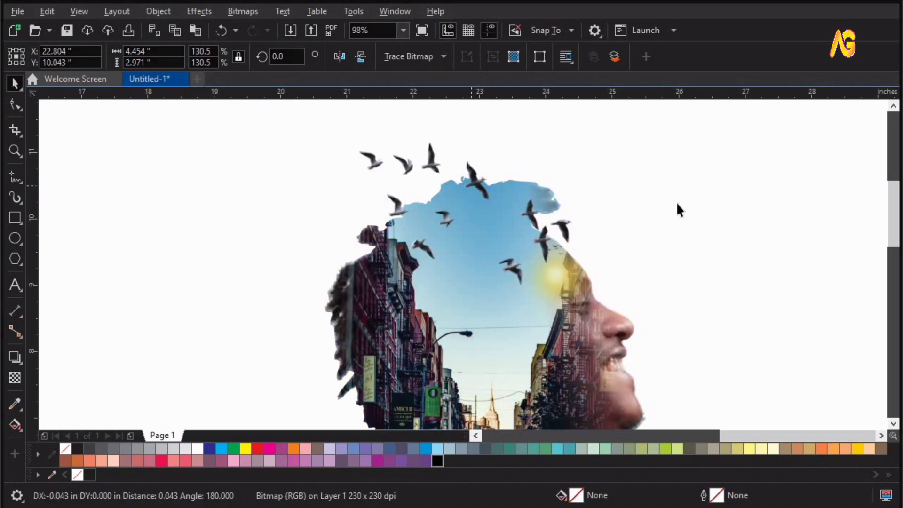
click(676, 202)
Step: Draw a rectangle about 15.04 by 11.21 in around the portrait and fill it with cyan, without an outline
scroll(676, 209, down, 1)
scroll(630, 336, down, 1)
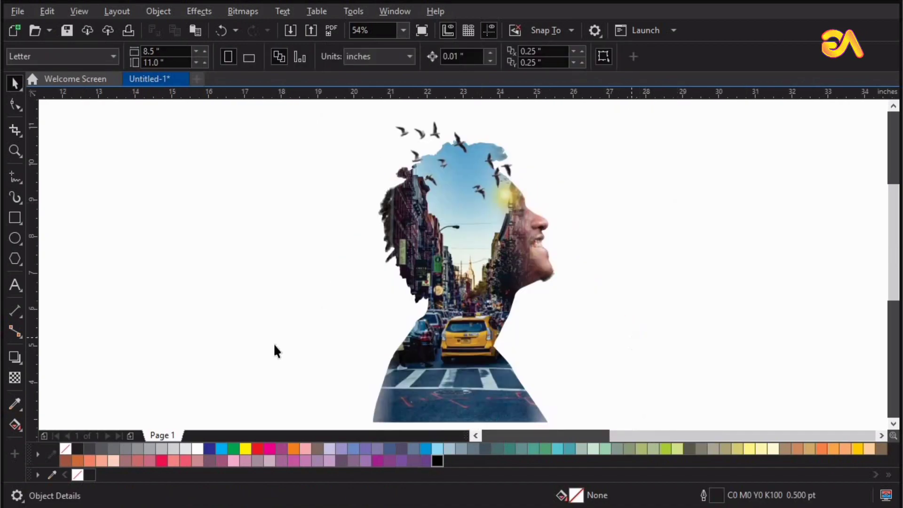
key(F6)
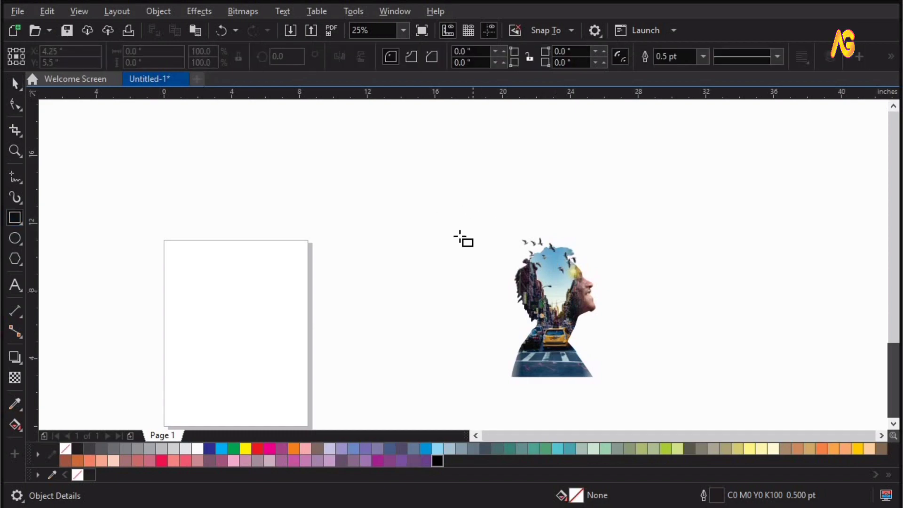
drag(421, 207, 675, 397)
drag(680, 398, 677, 396)
key(space)
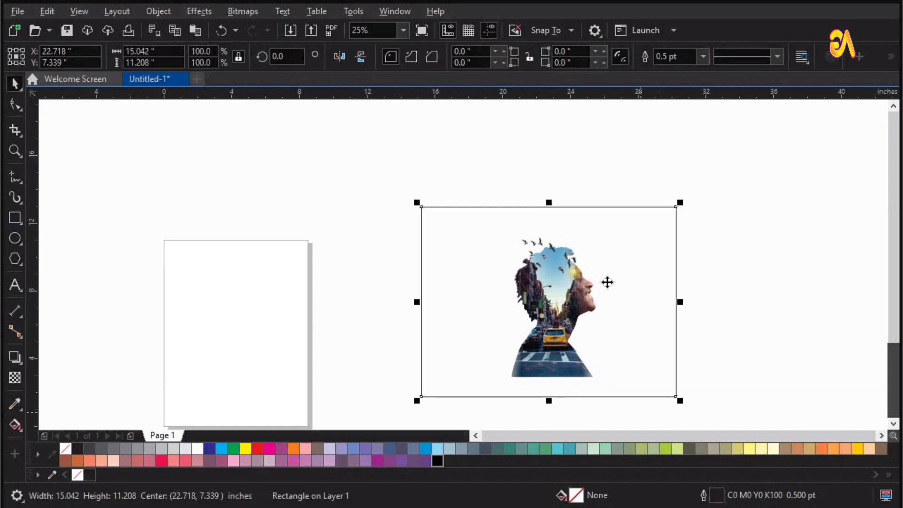
click(221, 448)
Step: Order the cyan rectangle behind the birds and the portrait
right_click(507, 279)
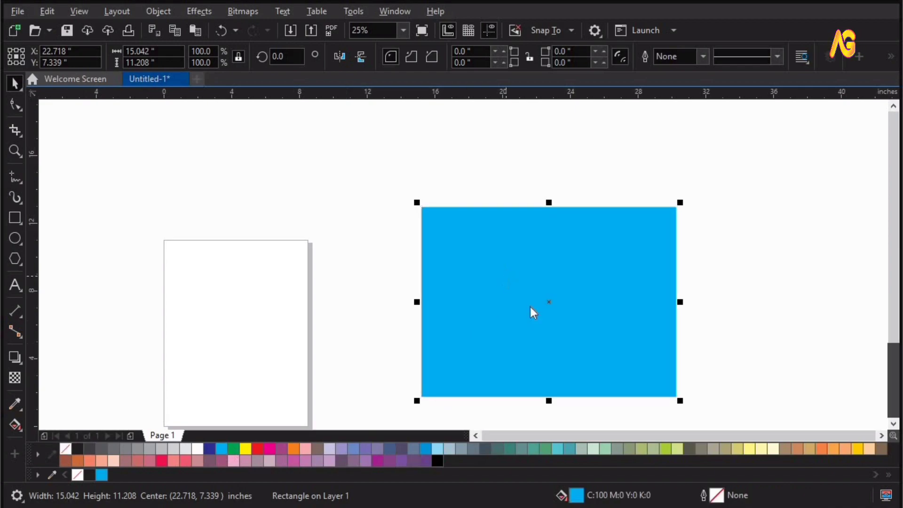
mouse_move(544, 259)
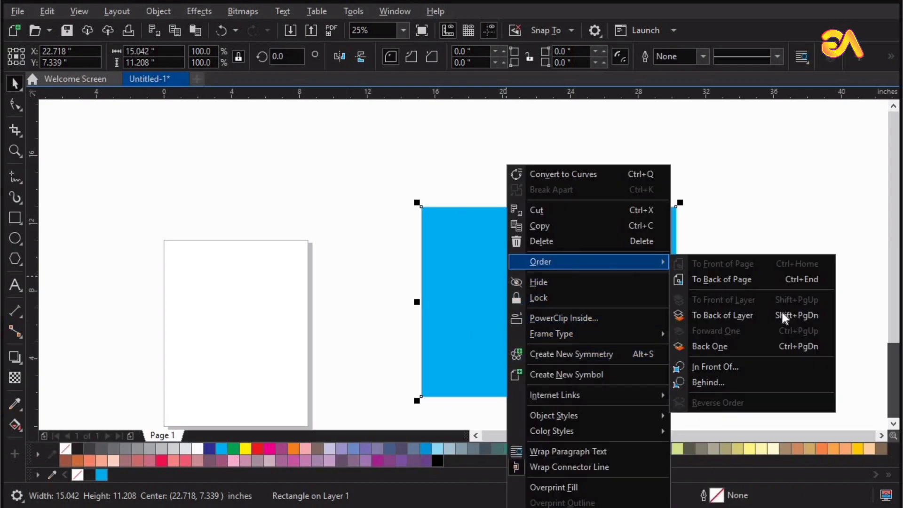
click(776, 348)
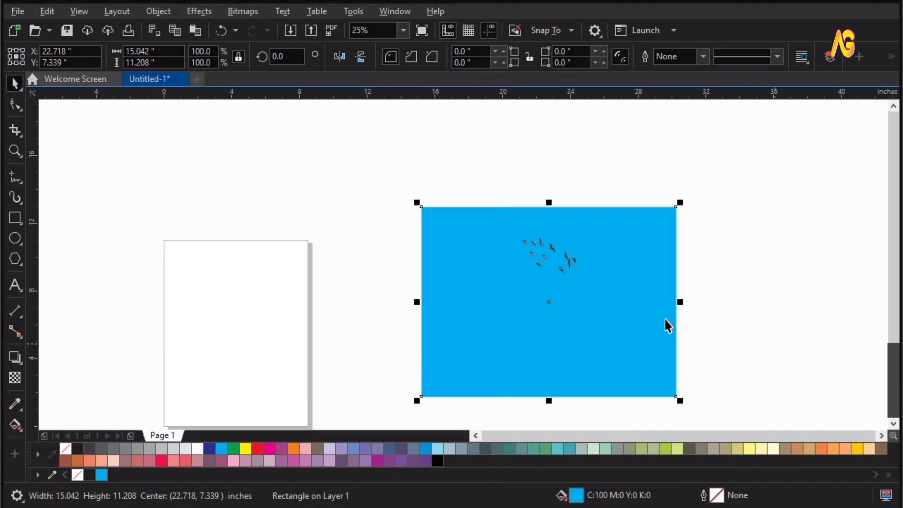
click(725, 259)
scroll(506, 190, up, 2)
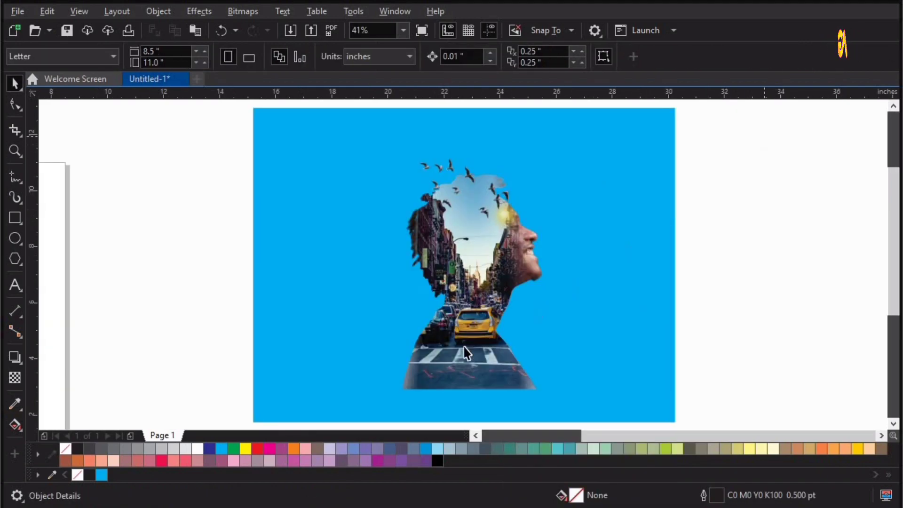
Step: Group the portrait elements and align the group to the bottom edge of the cyan background
drag(349, 421, 349, 422)
key(ctrl+g)
shift+click(637, 375)
key(b)
click(738, 295)
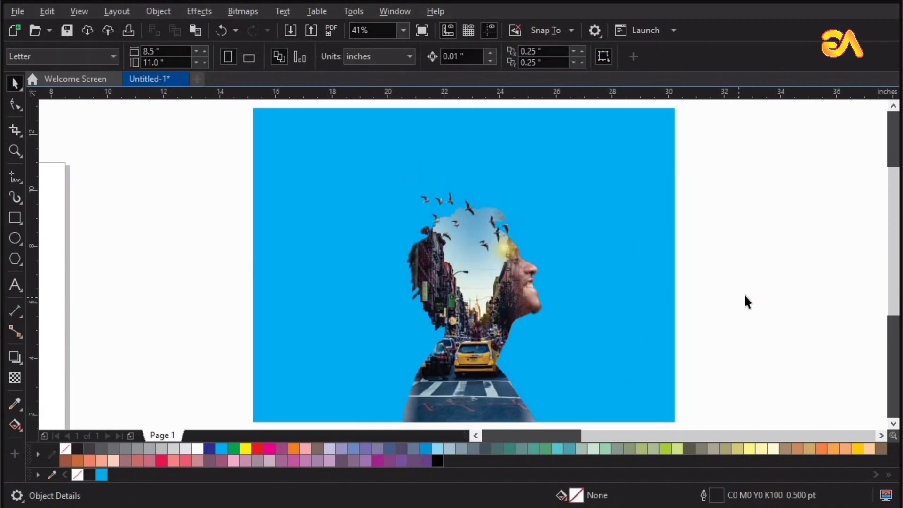
Step: Enlarge the portrait group slightly and realign it to the bottom edge of the background
click(452, 268)
drag(546, 176, 556, 158)
shift+click(626, 319)
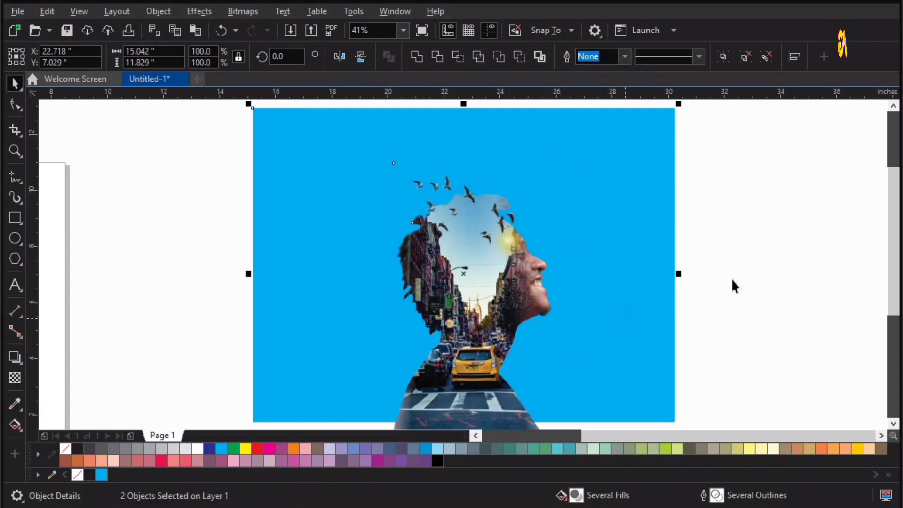
key(b)
click(739, 273)
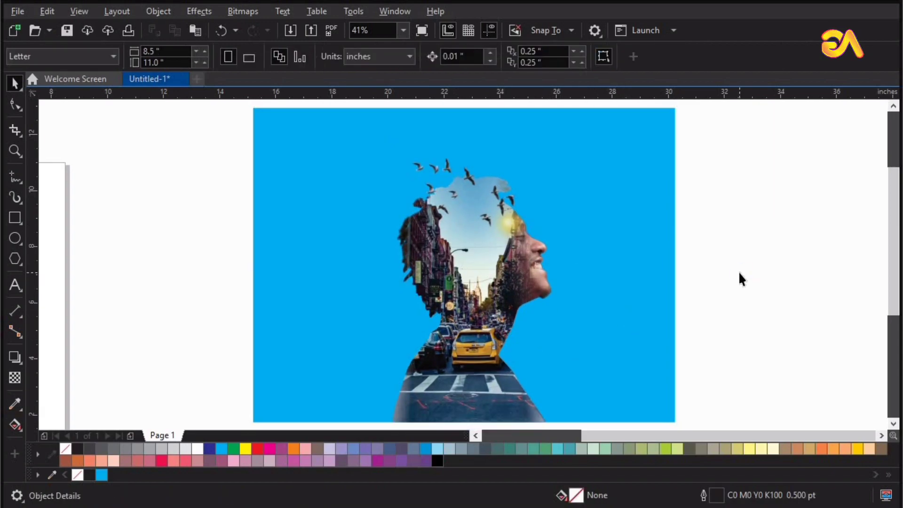
Step: Give the background an elliptical fountain fill from white behind the head to cyan at the edges
click(626, 310)
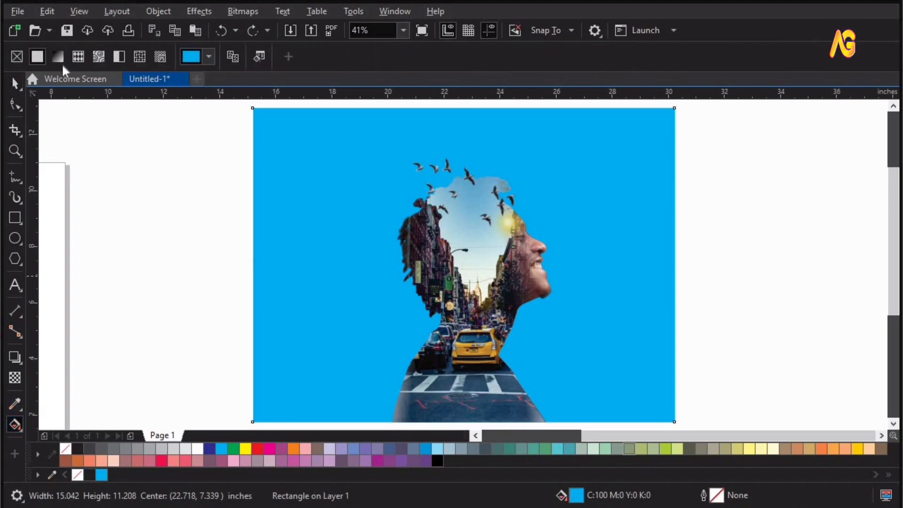
click(58, 57)
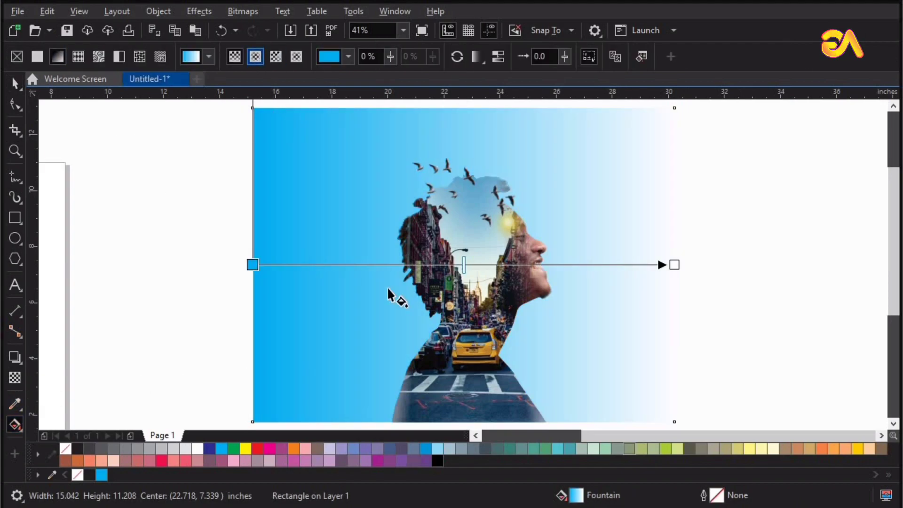
drag(463, 264, 469, 220)
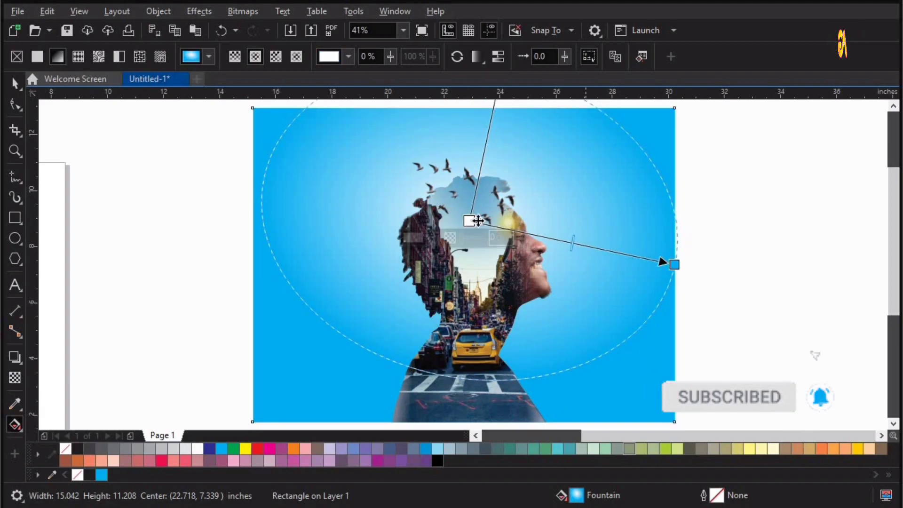
click(765, 187)
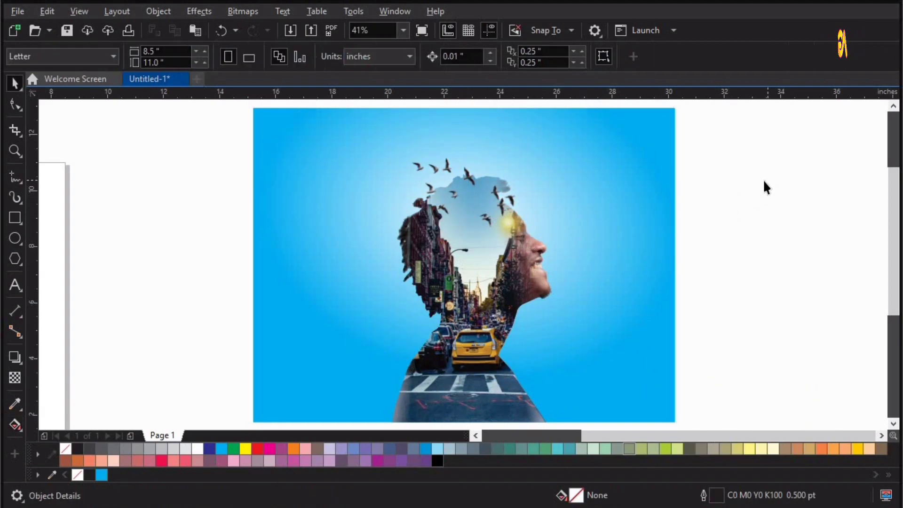